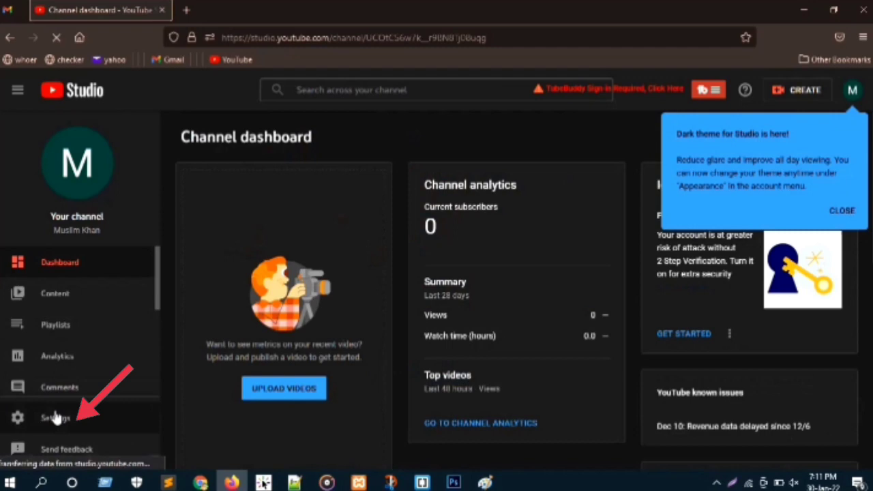
Step: Open the YouTube account management page from the channel's advanced settings
{"action": "left_click", "coordinate": [56, 417]}
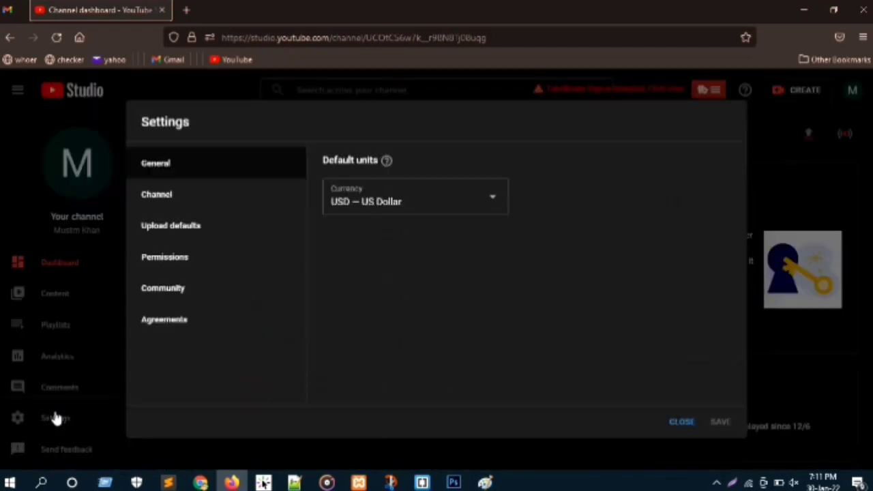
{"action": "left_click", "coordinate": [157, 204]}
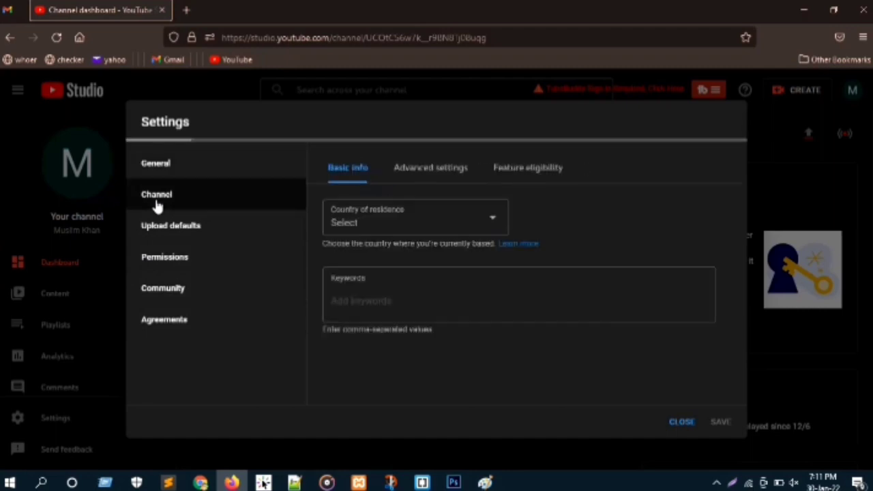
{"action": "left_click", "coordinate": [422, 172]}
{"action": "scroll", "coordinate": [421, 295], "scroll_direction": "down", "scroll_amount": 10}
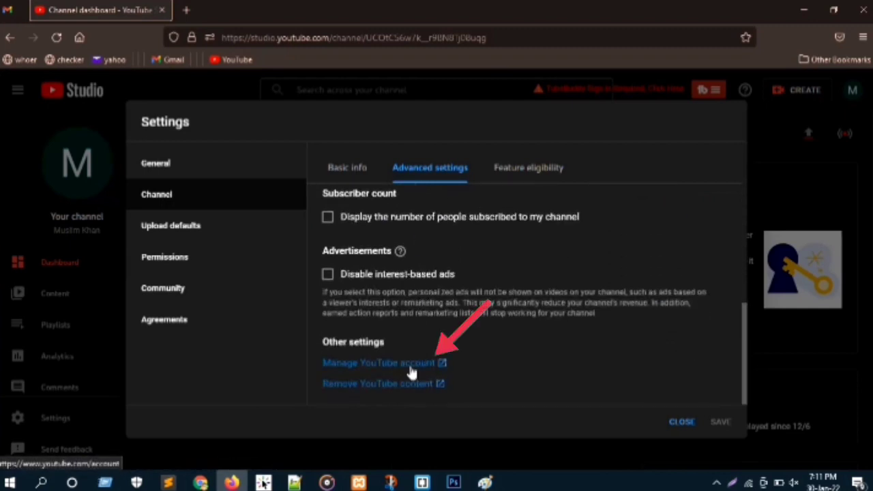
{"action": "left_click", "coordinate": [412, 371]}
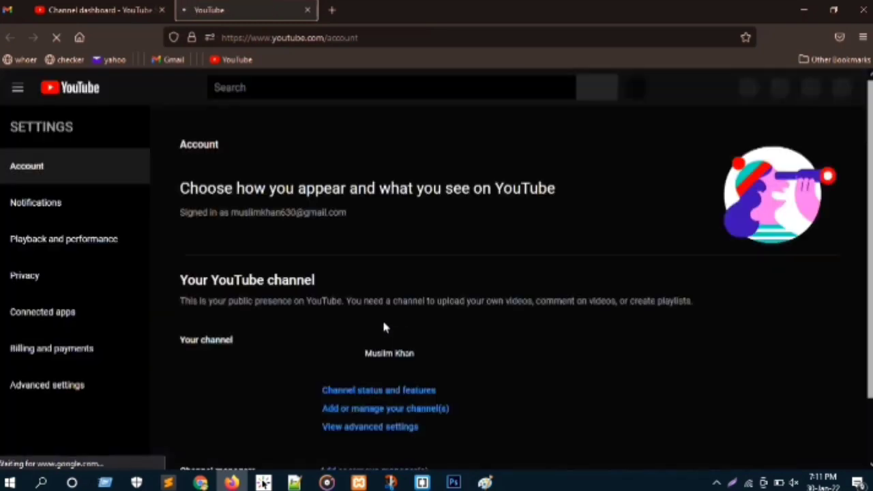
Step: Open the channel managers' Brand Account details and bring up the permissions management for New1
{"action": "scroll", "coordinate": [383, 326], "scroll_direction": "down", "scroll_amount": 2}
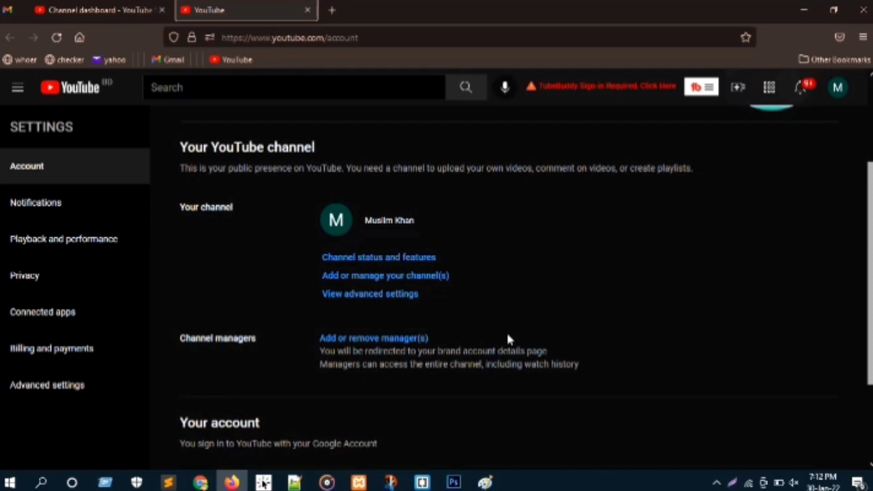
{"action": "left_click", "coordinate": [409, 341]}
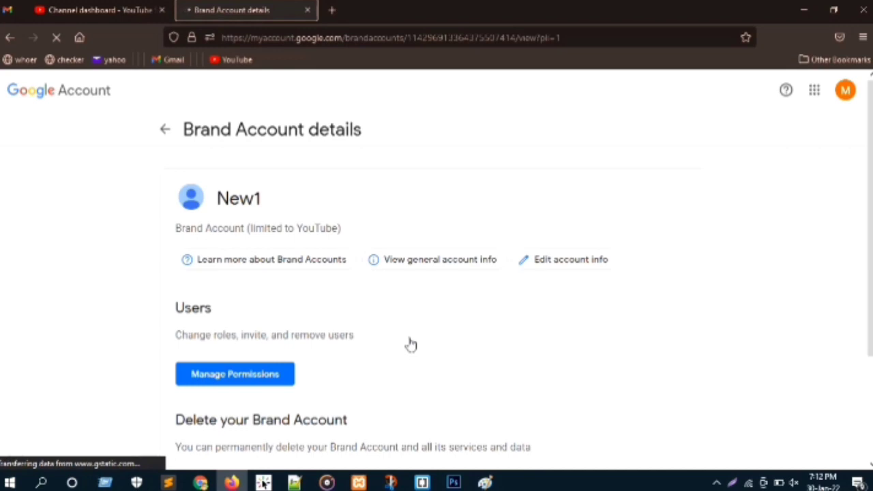
{"action": "left_click", "coordinate": [273, 373]}
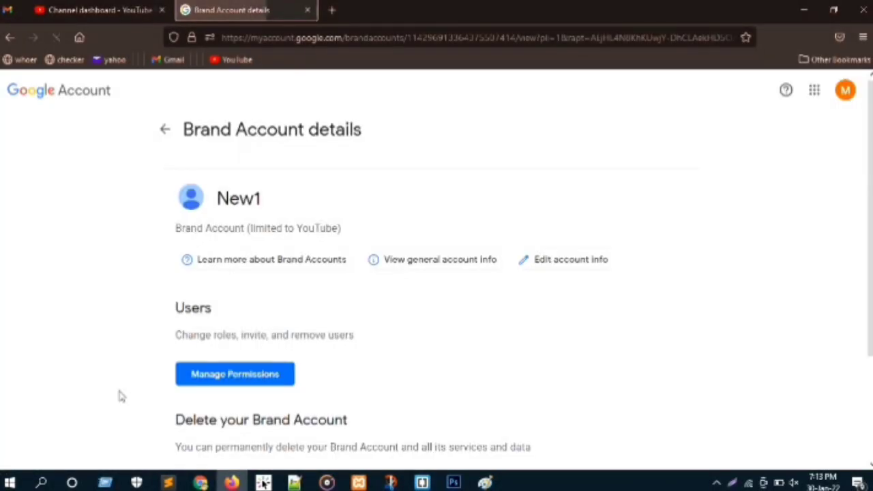
{"action": "left_click", "coordinate": [227, 375]}
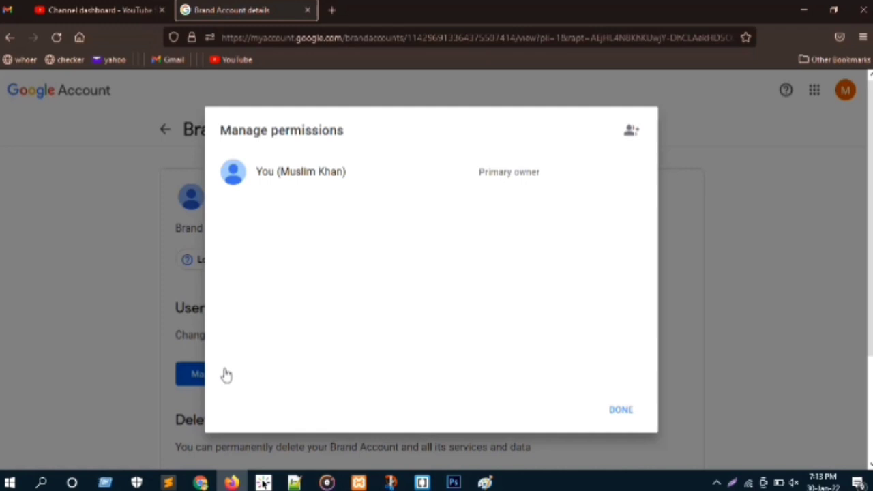
Step: Add a new user by entering the invitee's email address, assign the Owner role and send the invitation
{"action": "left_click", "coordinate": [631, 131]}
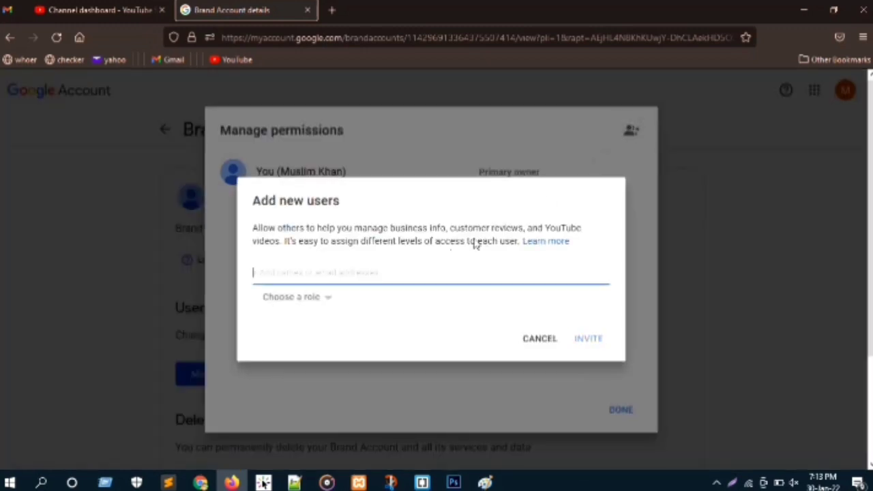
{"action": "key", "text": "ctrl+v"}
{"action": "key", "text": "Return"}
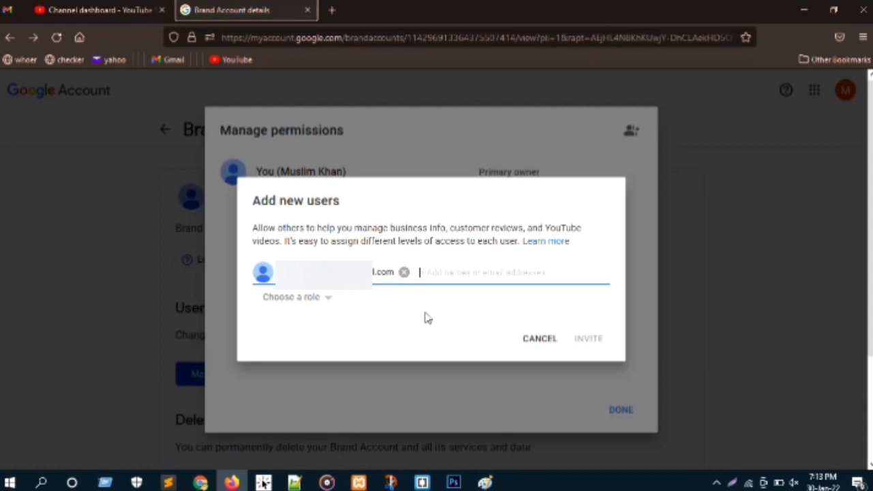
{"action": "left_click", "coordinate": [323, 299]}
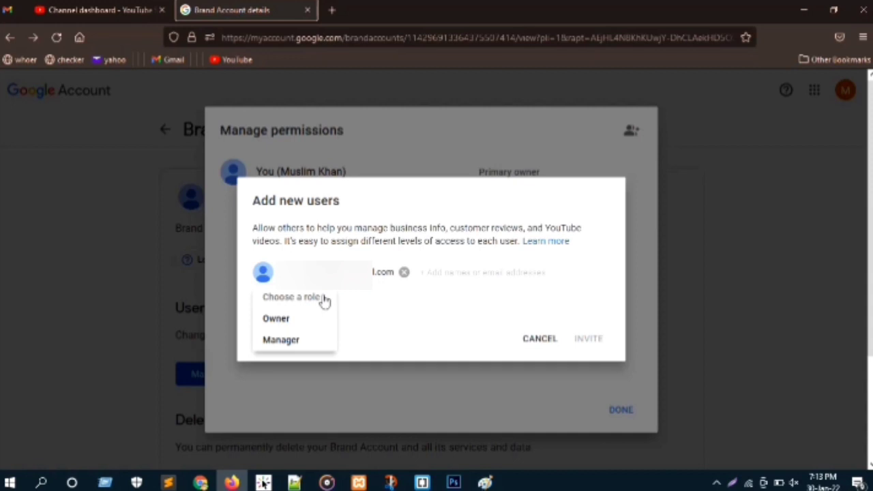
{"action": "left_click", "coordinate": [287, 319]}
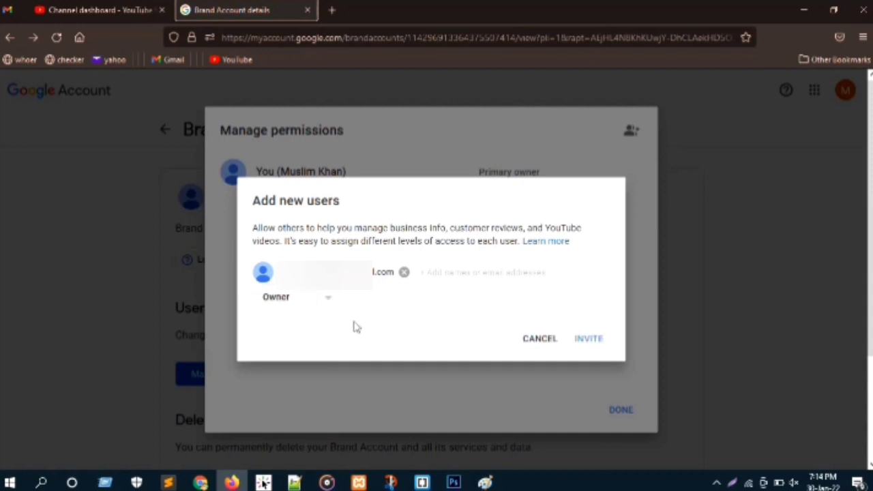
{"action": "left_click", "coordinate": [590, 341]}
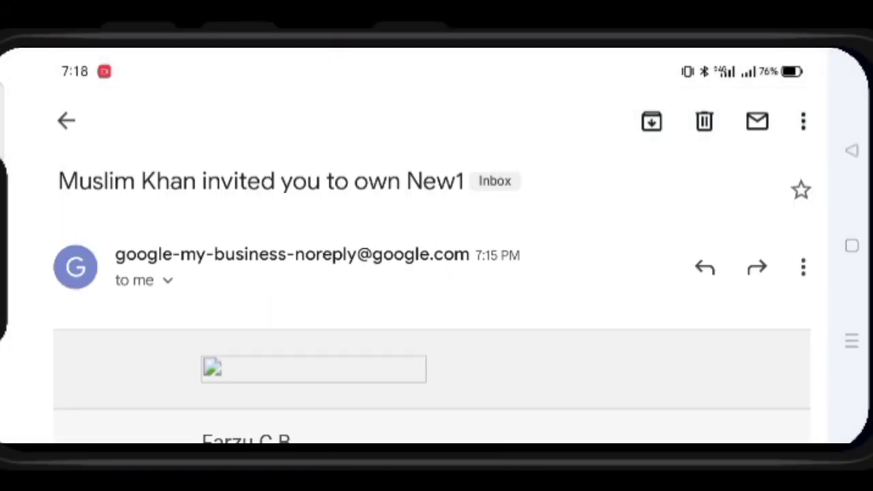
Step: Switch to the invitee's Gmail on the phone and open the New1 ownership invitation link with Chrome
{"action": "scroll", "coordinate": [630, 204], "scroll_direction": "down", "scroll_amount": 3}
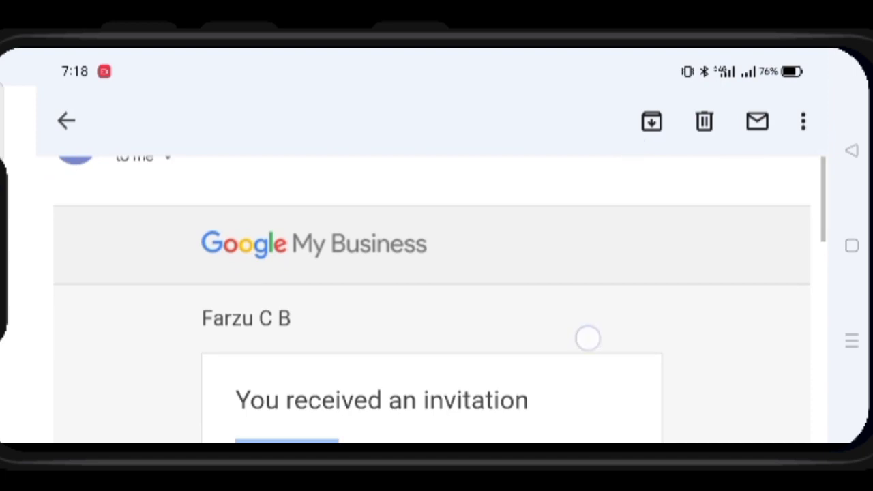
{"action": "scroll", "coordinate": [586, 337], "scroll_direction": "down", "scroll_amount": 5}
{"action": "scroll", "coordinate": [635, 238], "scroll_direction": "down", "scroll_amount": 1}
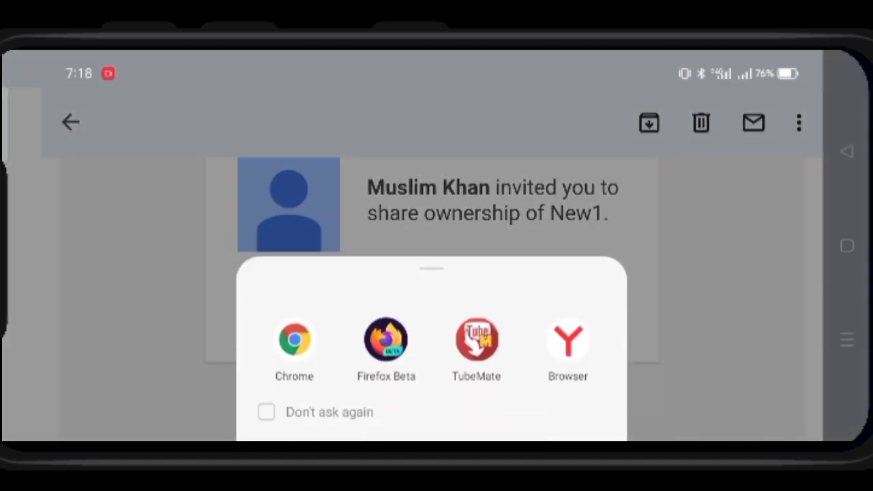
{"action": "left_click", "coordinate": [294, 339]}
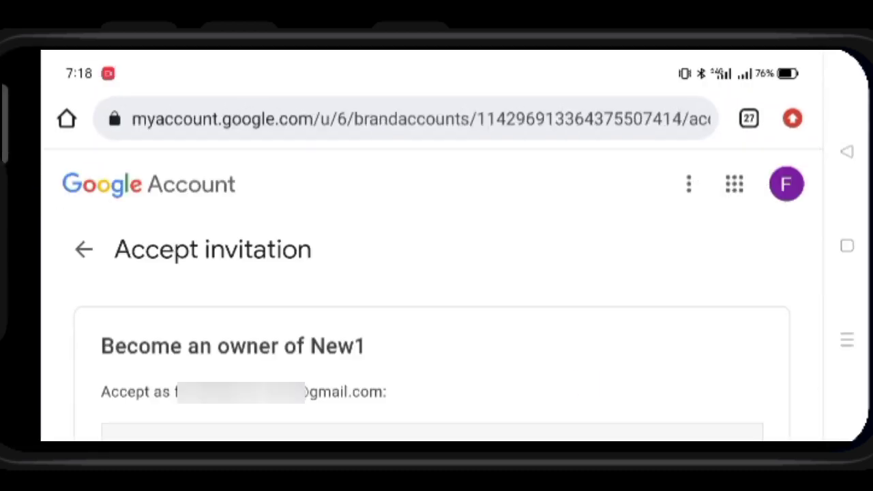
Step: Review the invitation to become an owner of New1 and accept it
{"action": "scroll", "coordinate": [614, 236], "scroll_direction": "down", "scroll_amount": 4}
{"action": "scroll", "coordinate": [559, 408], "scroll_direction": "up", "scroll_amount": 1}
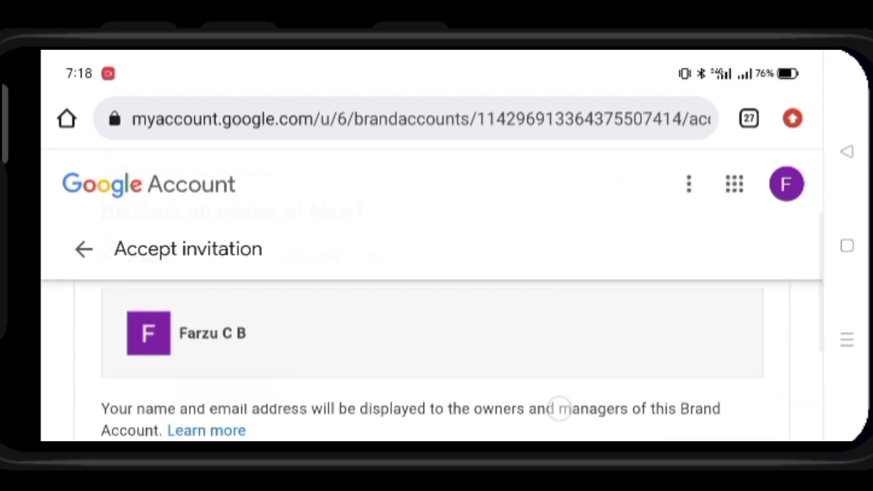
{"action": "scroll", "coordinate": [559, 408], "scroll_direction": "down", "scroll_amount": 3}
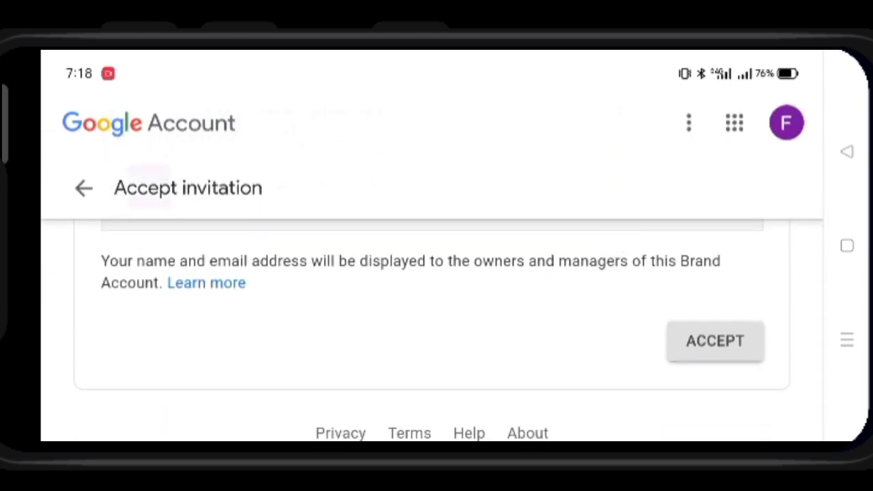
{"action": "left_click", "coordinate": [715, 340]}
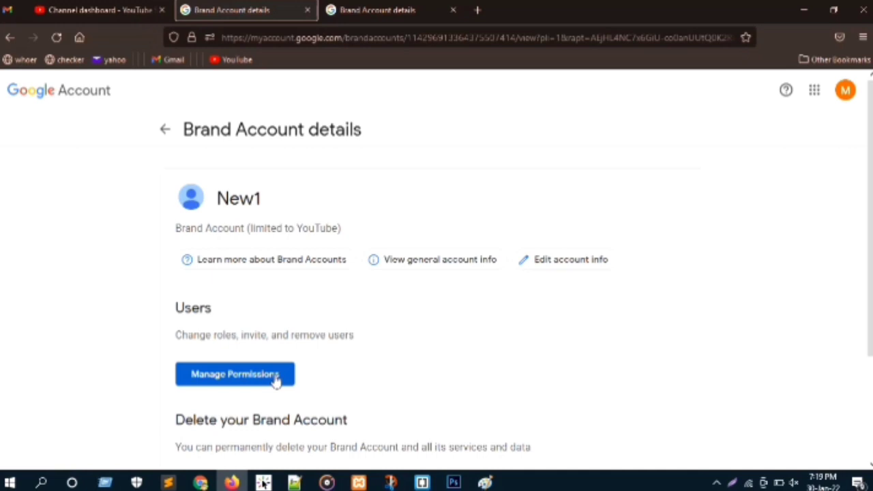
Step: Back in the desktop browser, check New1's user permissions and the roles offered for new users
{"action": "left_click", "coordinate": [276, 380]}
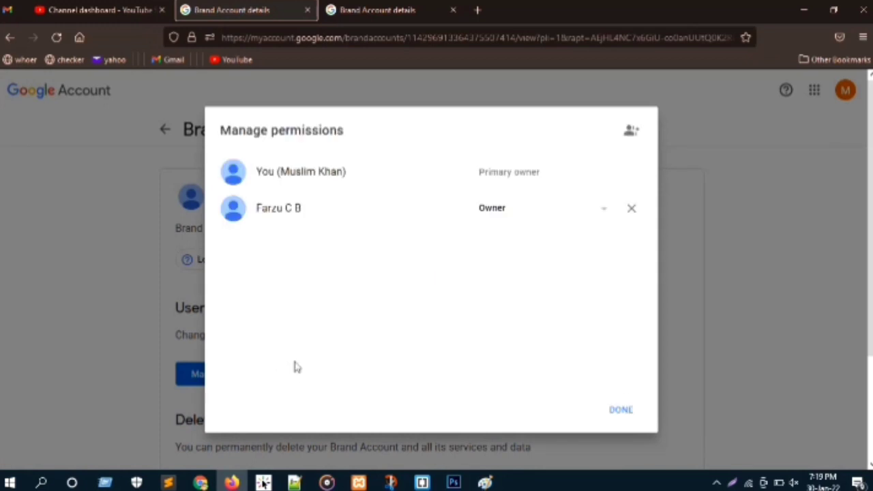
{"action": "left_click", "coordinate": [631, 132]}
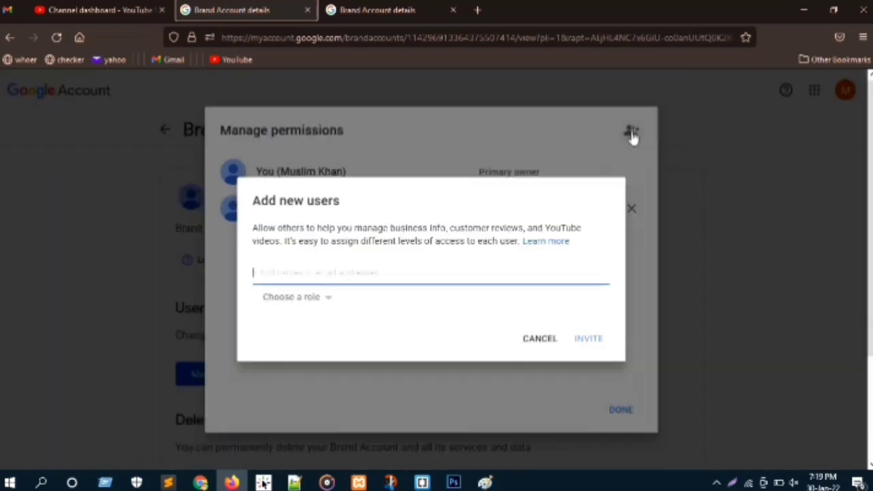
{"action": "left_click", "coordinate": [316, 304]}
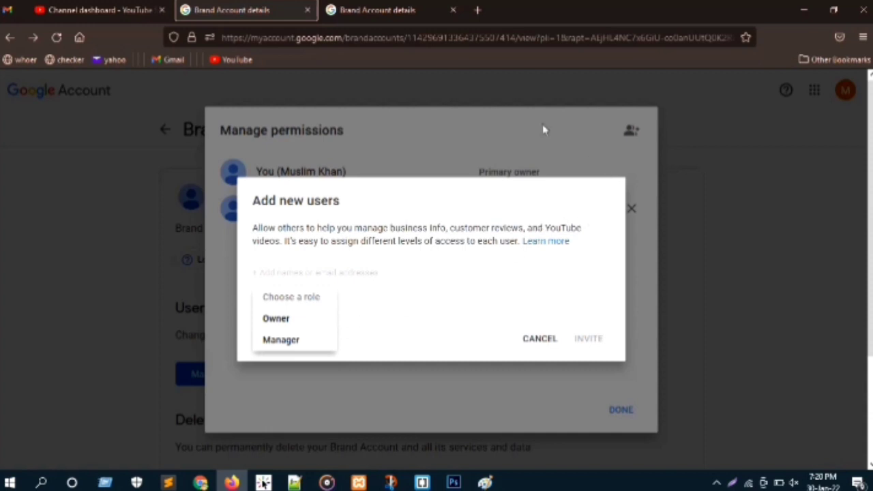
Step: In the other Brand Account details page, try to transfer New1's primary ownership to the invited owner
{"action": "left_click", "coordinate": [396, 10]}
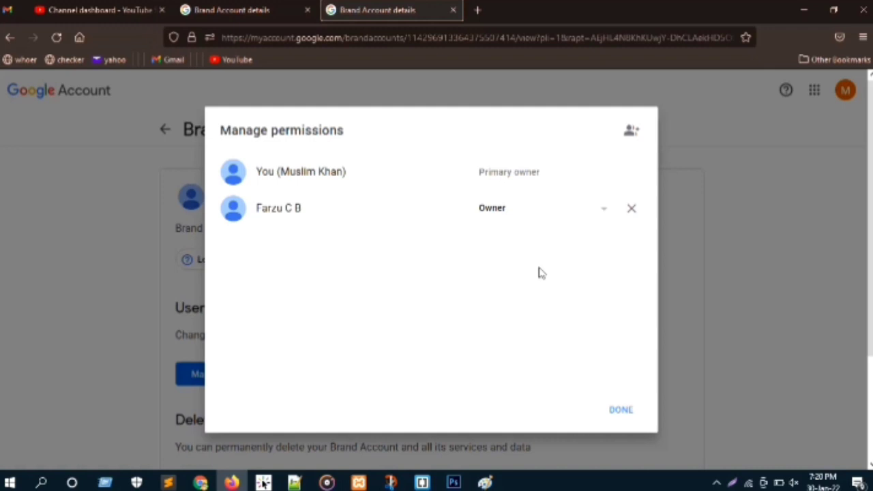
{"action": "left_click", "coordinate": [605, 213]}
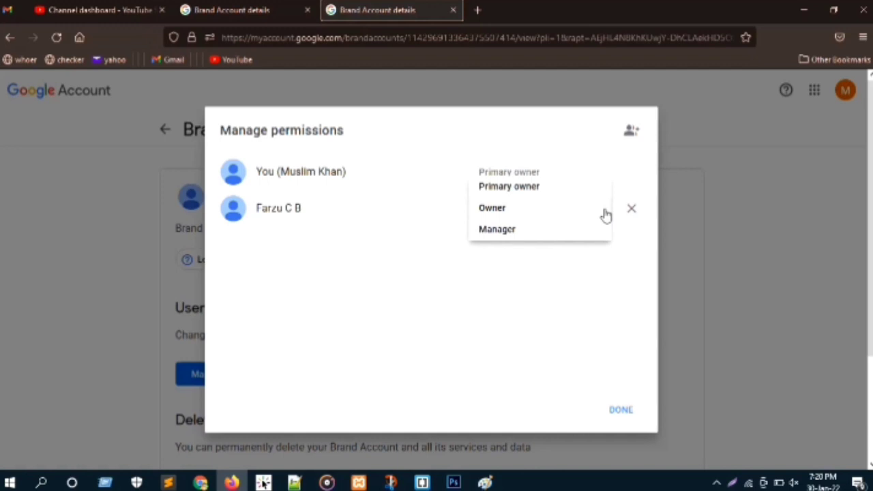
{"action": "left_click", "coordinate": [541, 190]}
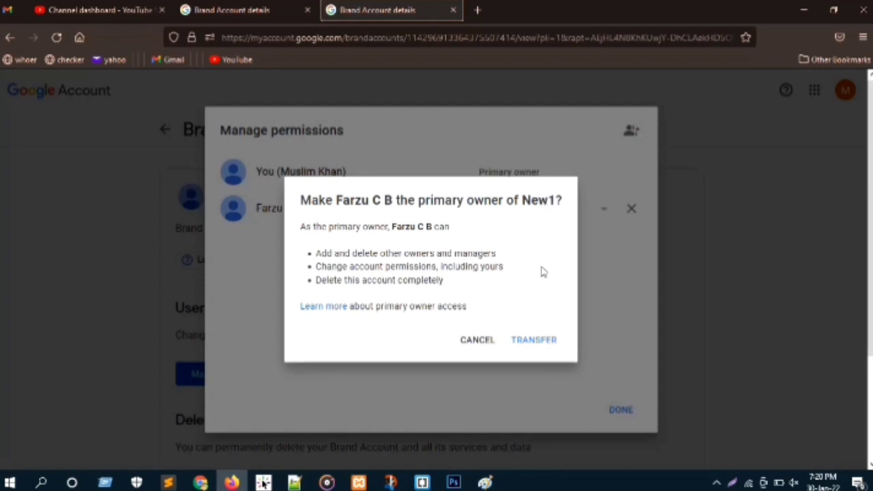
{"action": "left_click", "coordinate": [533, 341]}
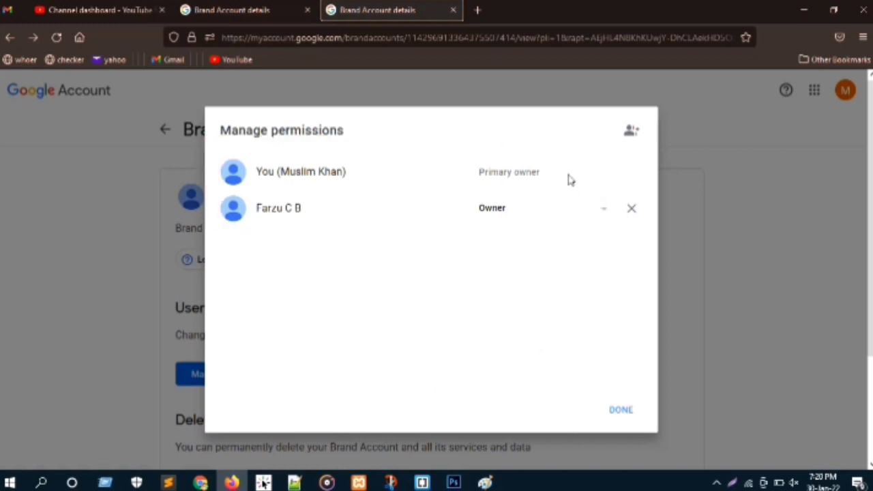
Step: Remove the invited owner from New1 and close the permissions management
{"action": "left_click", "coordinate": [632, 211]}
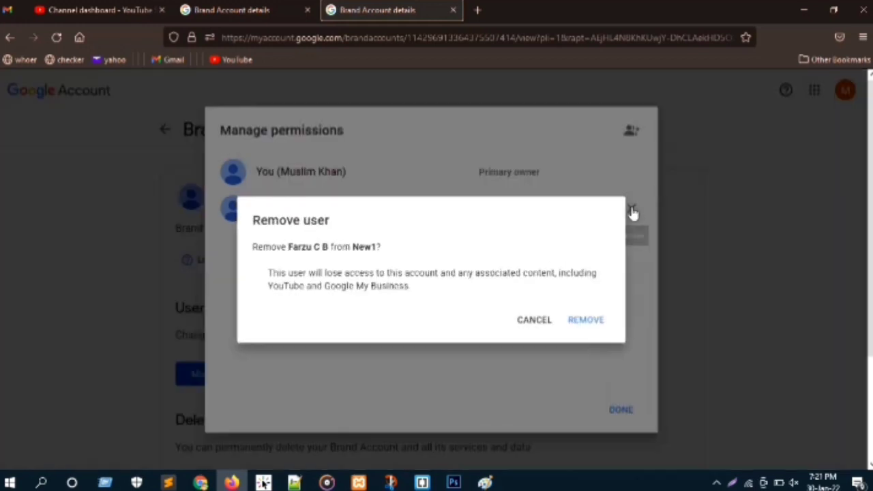
{"action": "left_click", "coordinate": [591, 320]}
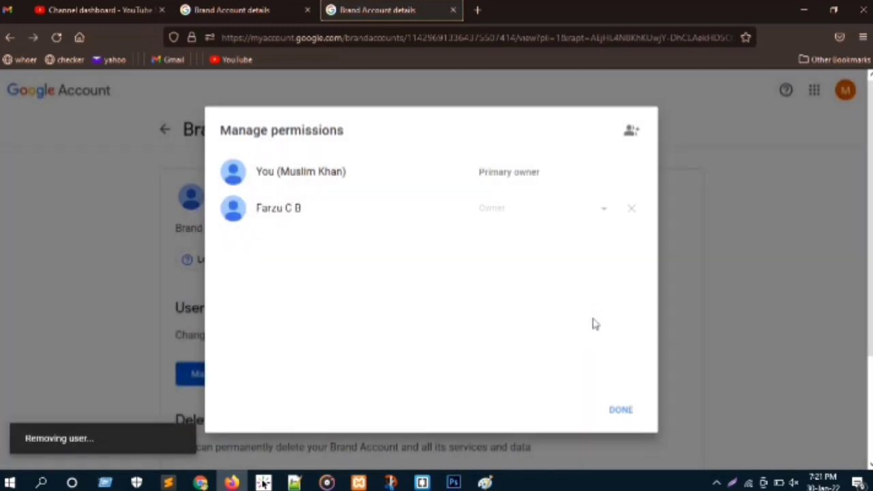
{"action": "left_click", "coordinate": [622, 411]}
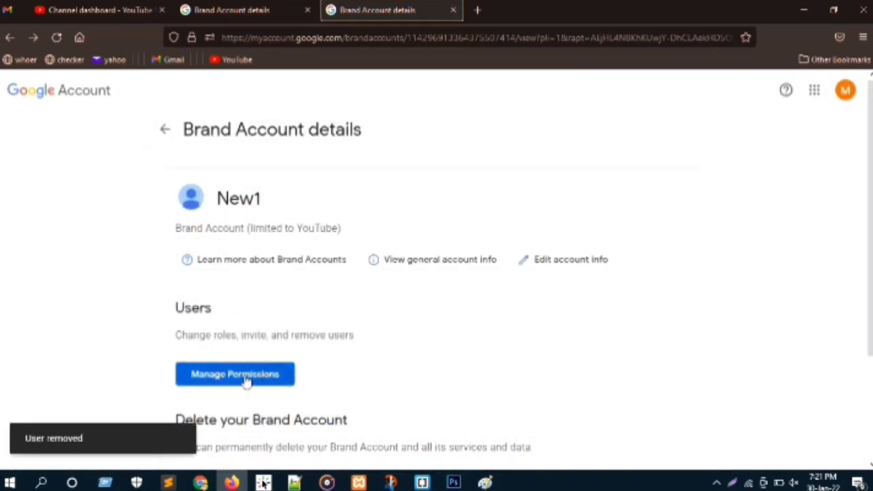
Step: Check New1's user list again, close it and minimize the browser window
{"action": "left_click", "coordinate": [246, 380]}
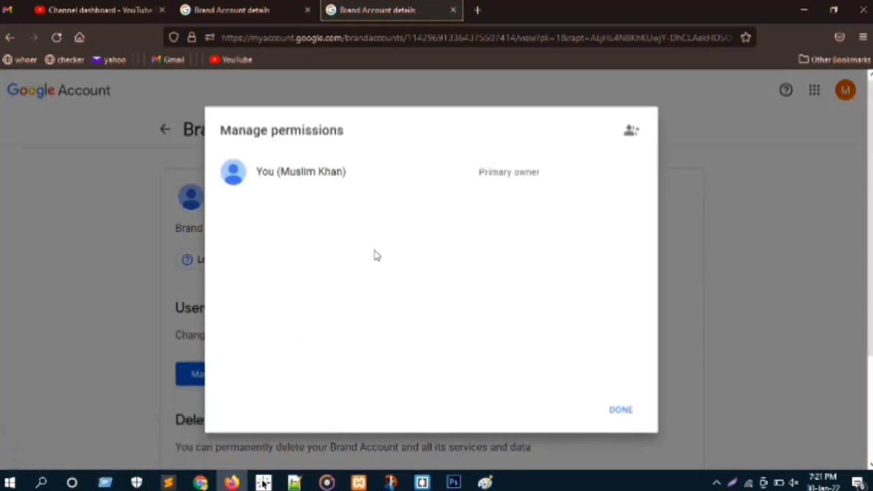
{"action": "left_click", "coordinate": [621, 412]}
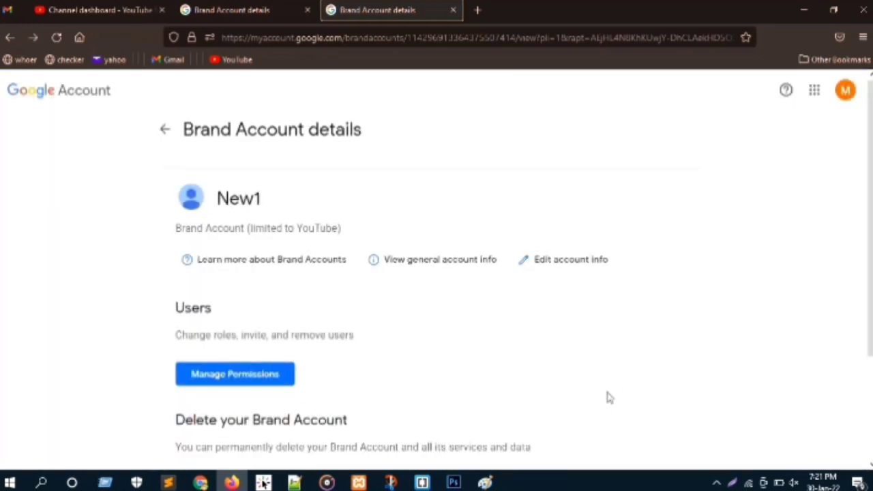
{"action": "left_click", "coordinate": [812, 9]}
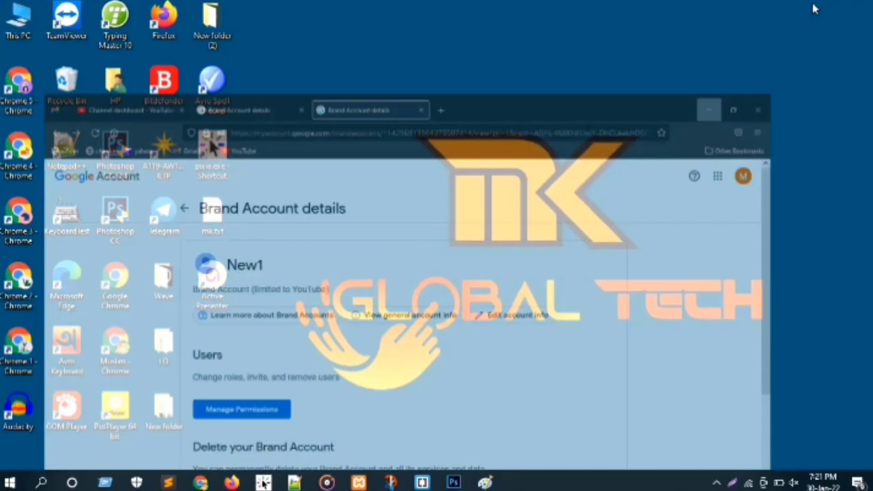